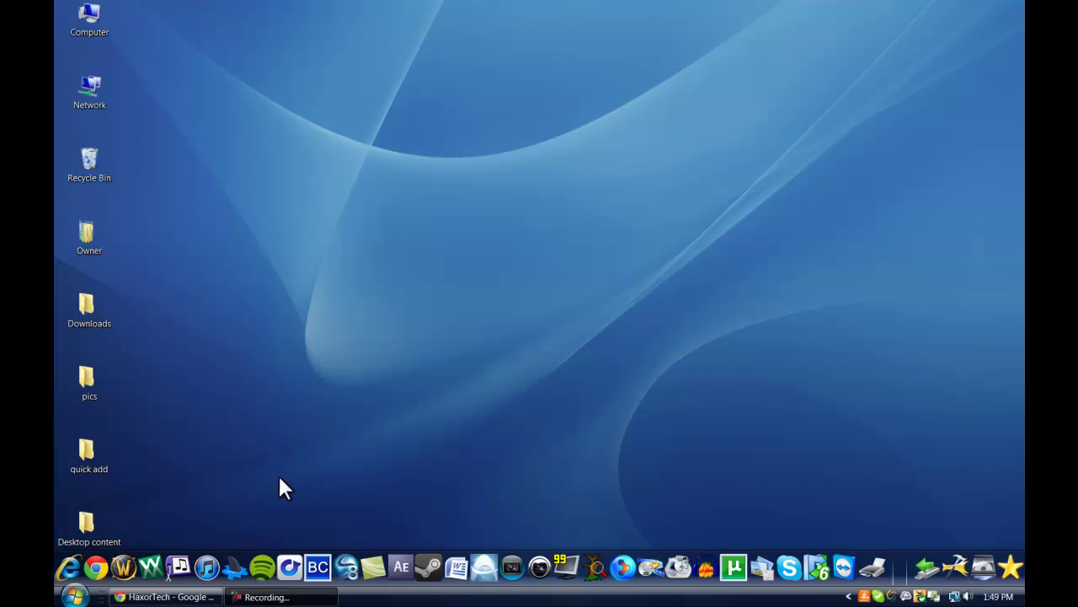
# Open Google Chrome and maximize its window
pyautogui.click(72, 596)
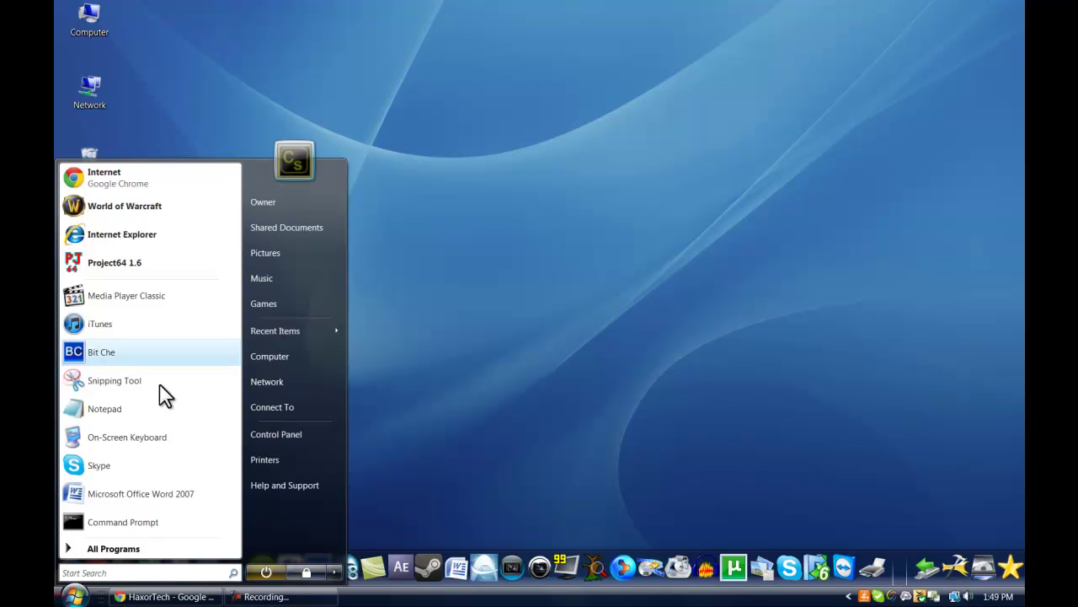
pyautogui.click(156, 182)
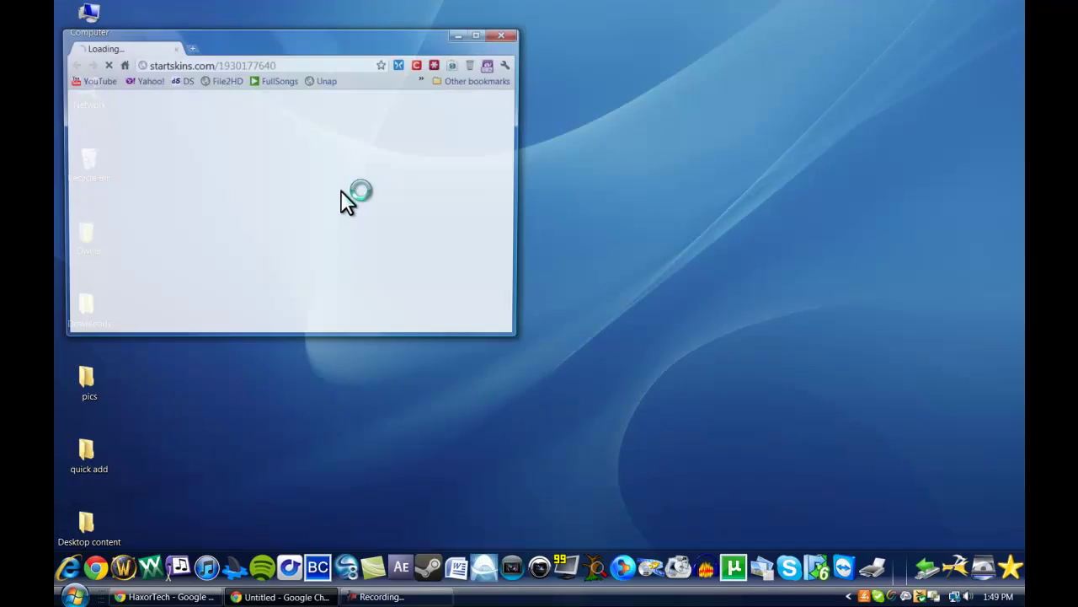
pyautogui.click(477, 35)
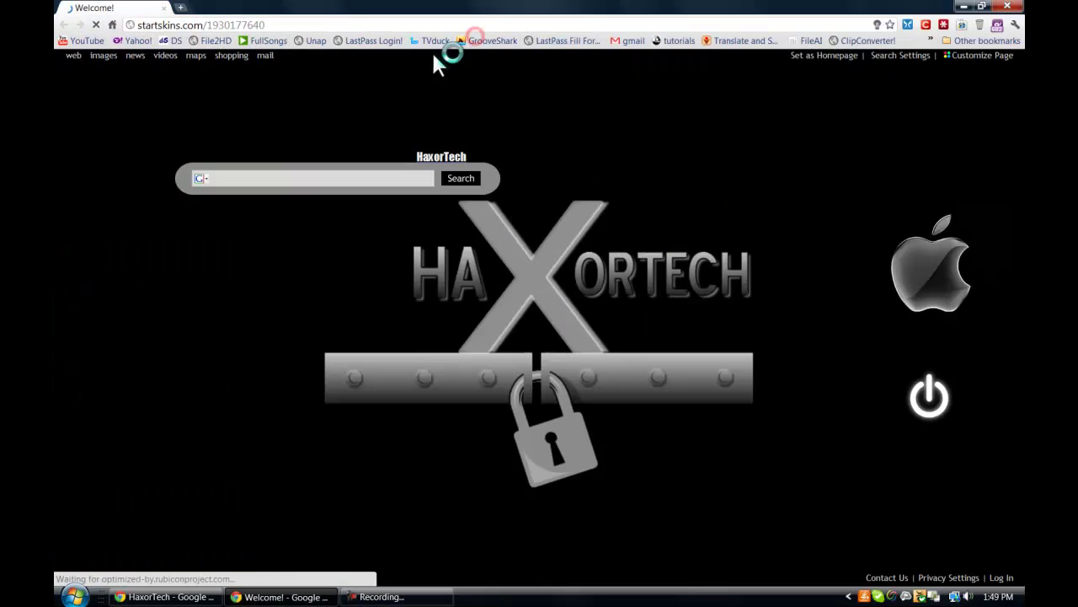
# Search the web for "playon" and open the "What's PlayOn?" page on playon.tv
pyautogui.click(361, 26)
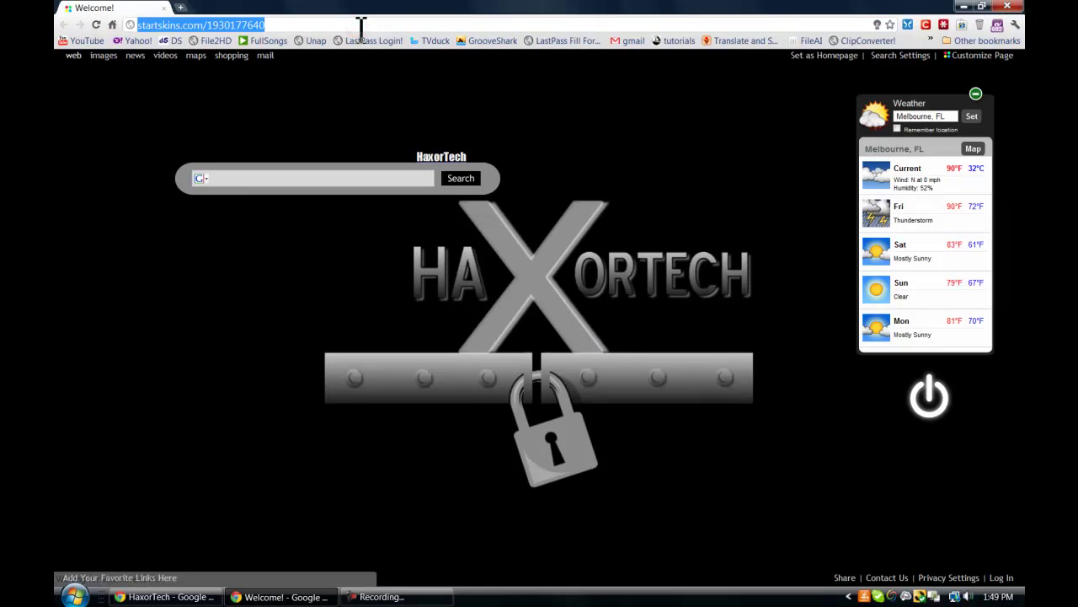
pyautogui.press('BackSpace')
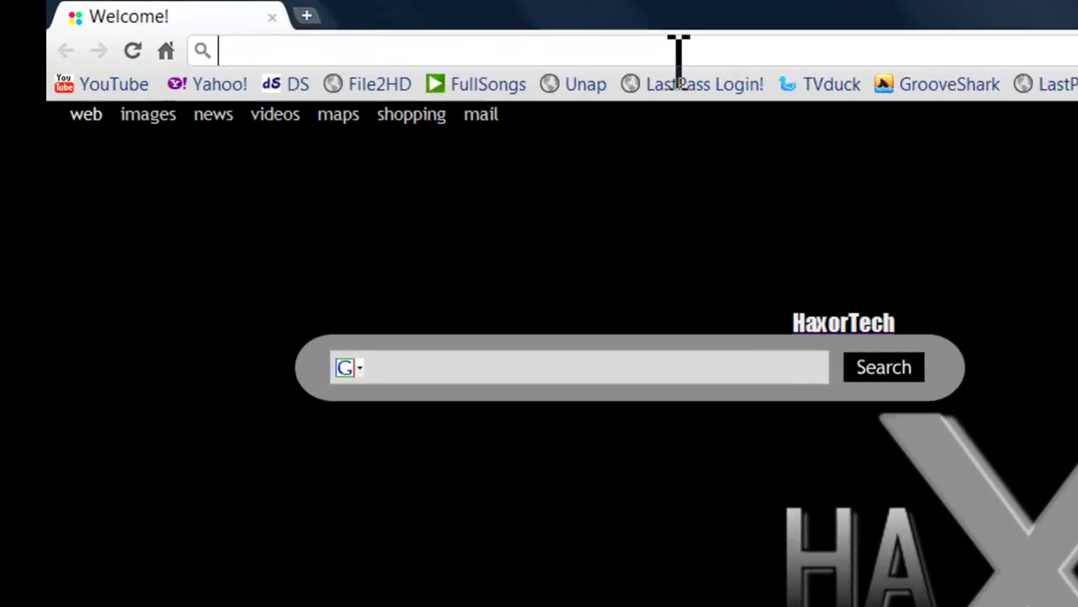
pyautogui.write('playon')
pyautogui.press('Return')
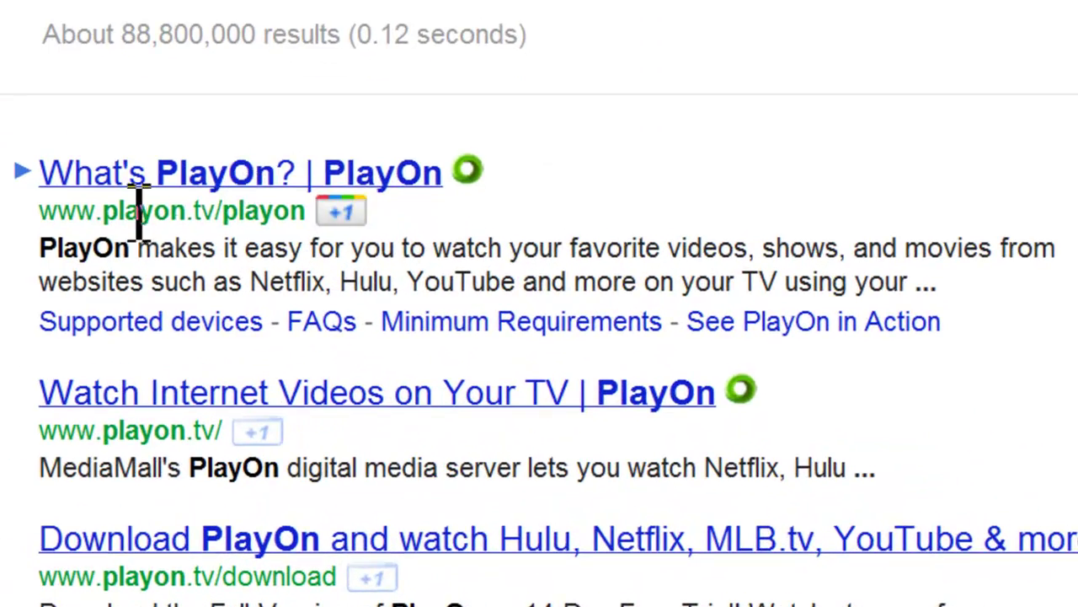
pyautogui.click(221, 173)
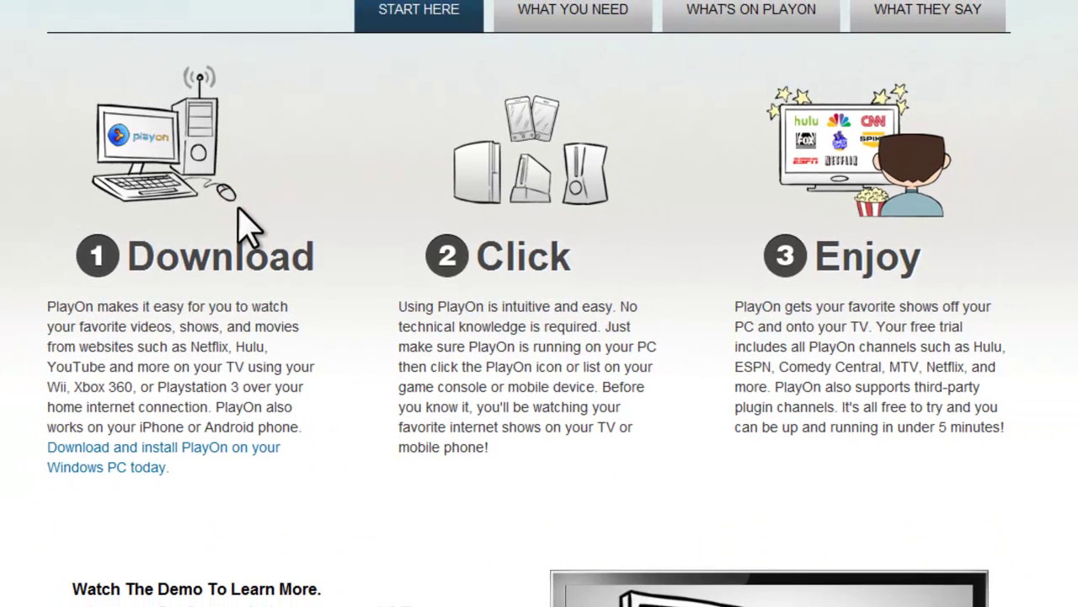
# Download the PlayOn free trial installer for Windows, version 3.4.19, and discard the downloaded file
pyautogui.scroll(-5, 284, 278)
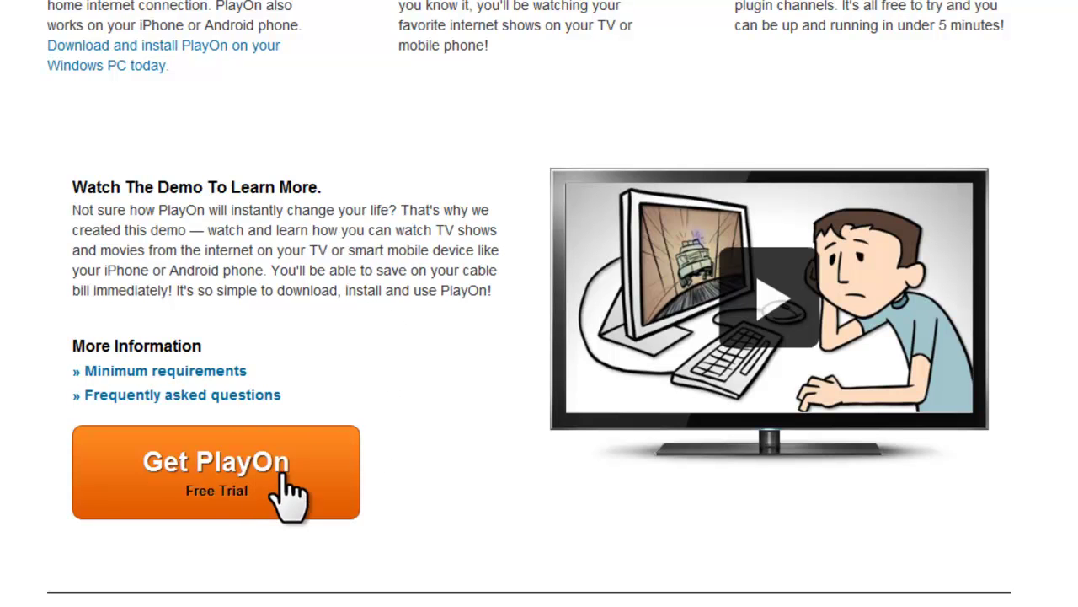
pyautogui.scroll(5, 300, 472)
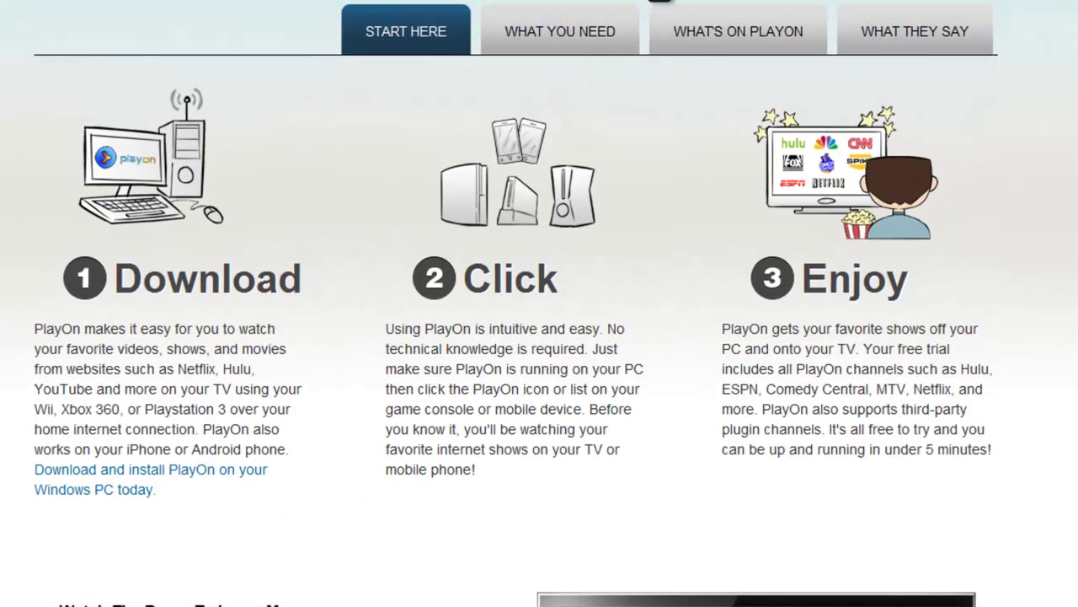
pyautogui.scroll(-2, 498, 349)
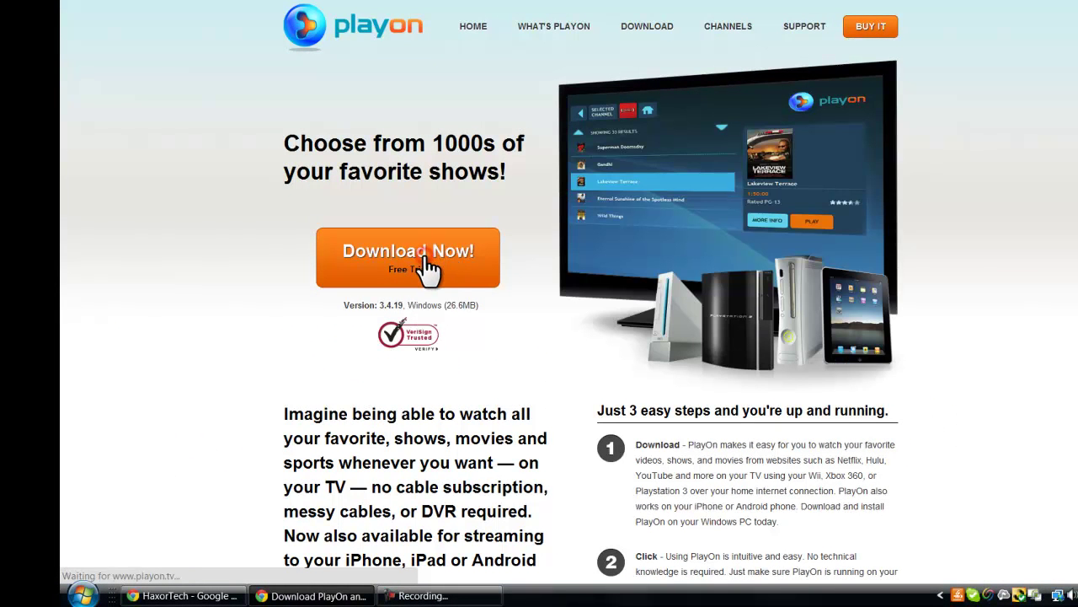
pyautogui.click(430, 268)
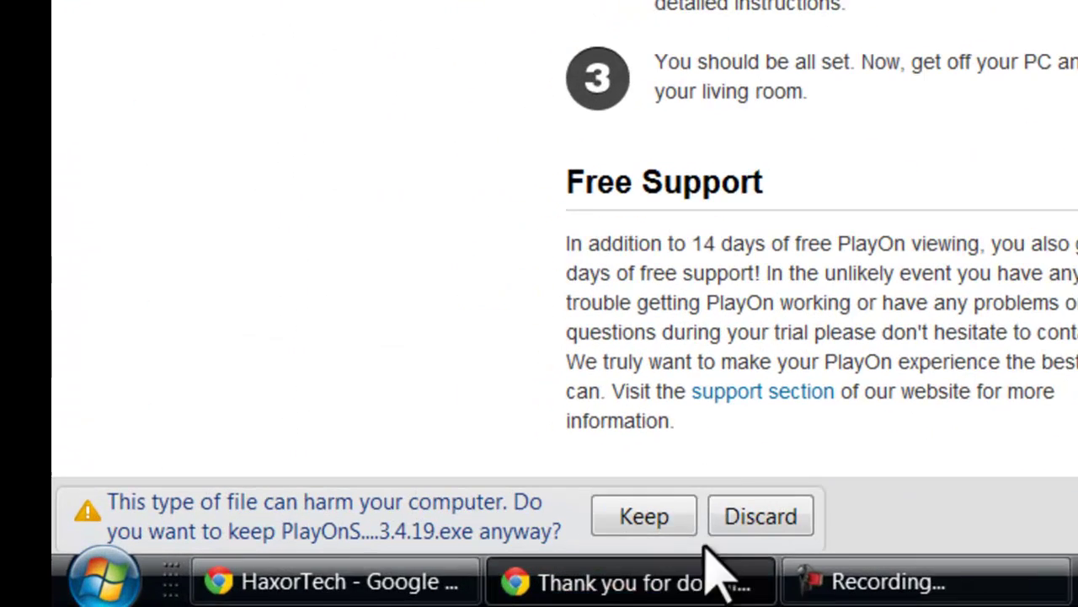
pyautogui.click(747, 512)
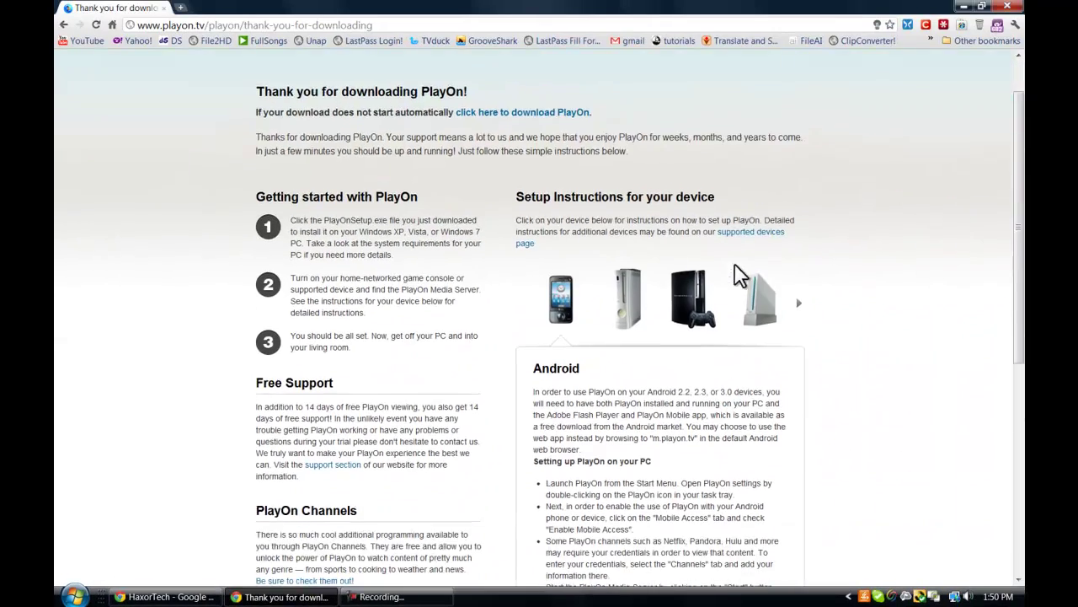
# Skim the device setup instructions on the download thank-you page and minimize the browser window
pyautogui.scroll(-5, 741, 268)
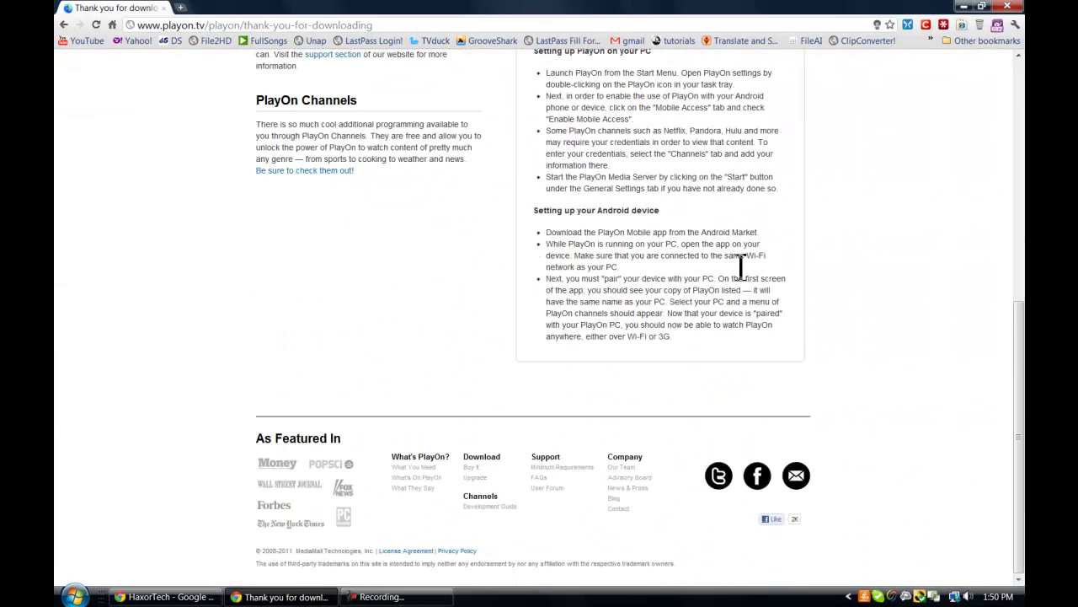
pyautogui.click(960, 7)
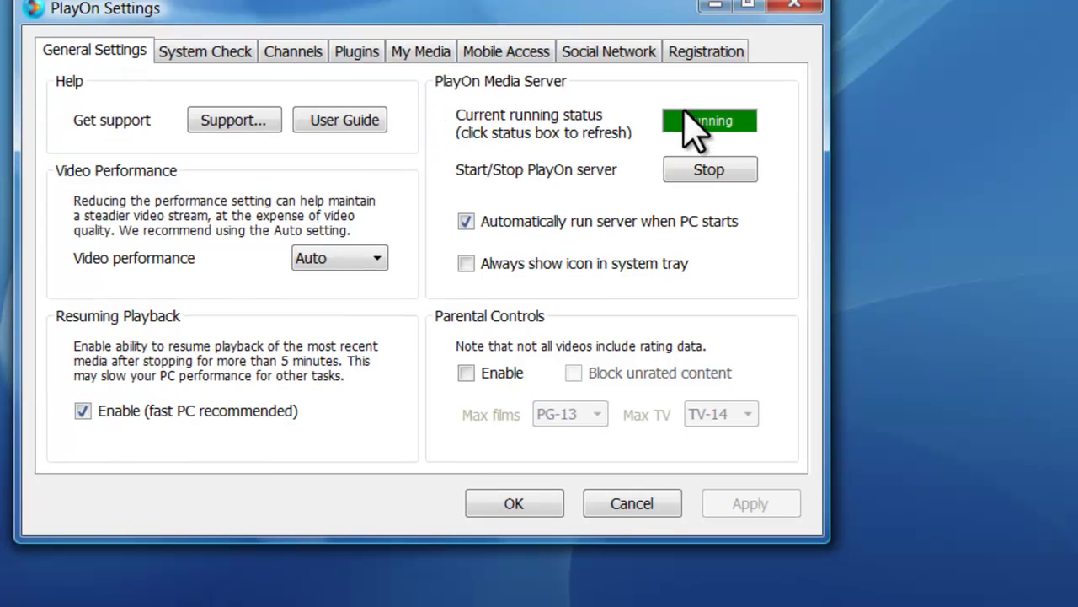
# In PlayOn Settings, check the media server's running status and look through the whole list of plugins
pyautogui.moveTo(711, 129)
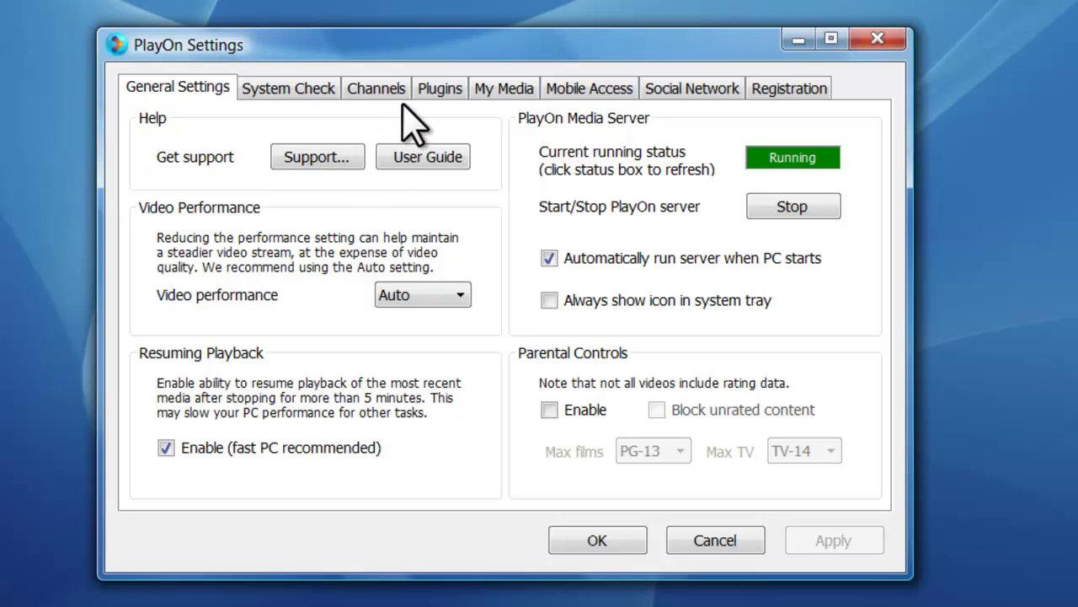
pyautogui.click(439, 88)
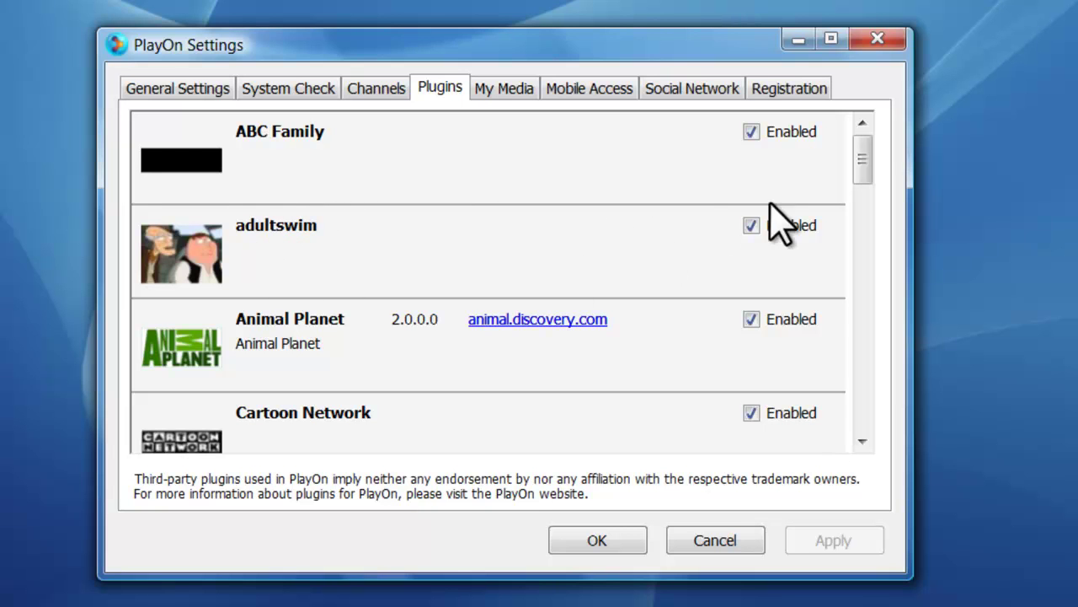
pyautogui.click(862, 440)
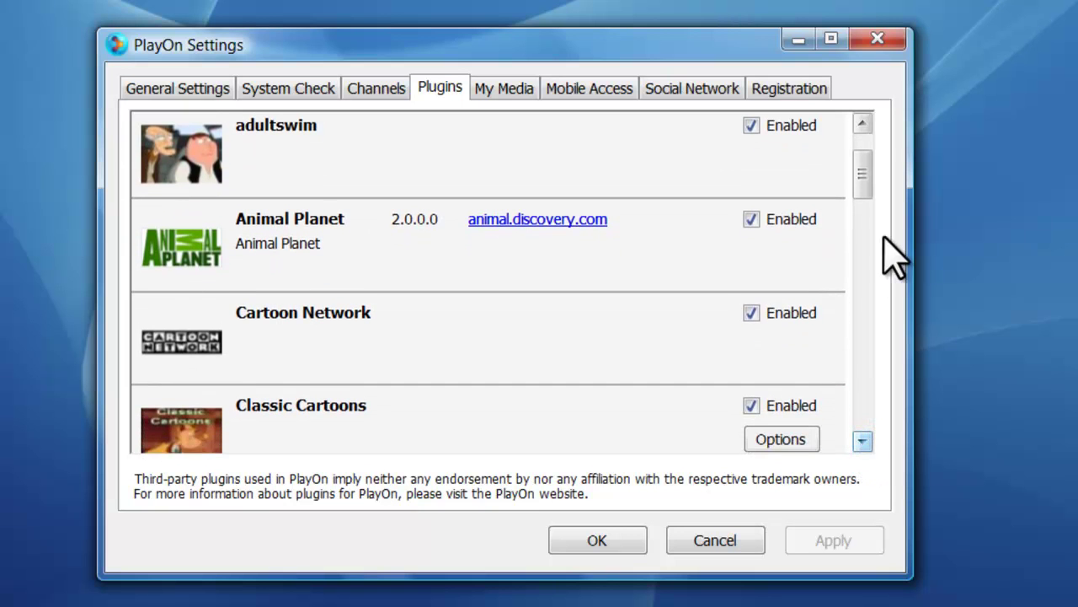
pyautogui.moveTo(862, 169); pyautogui.dragTo(863, 431)
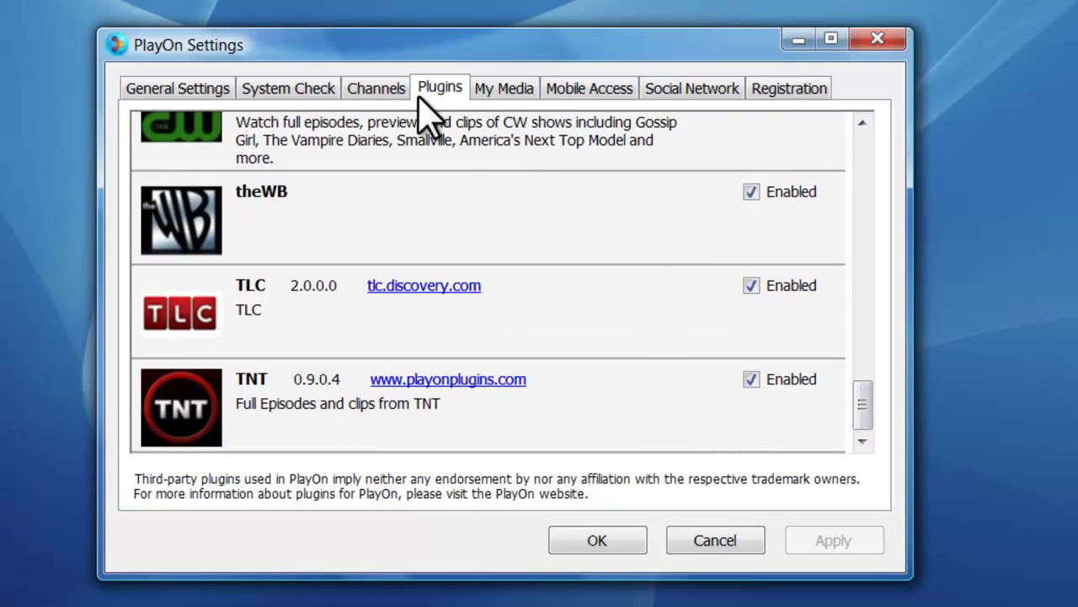
# Look through the complete list of channels and their login fields, from Netflix down to Vevo
pyautogui.click(392, 95)
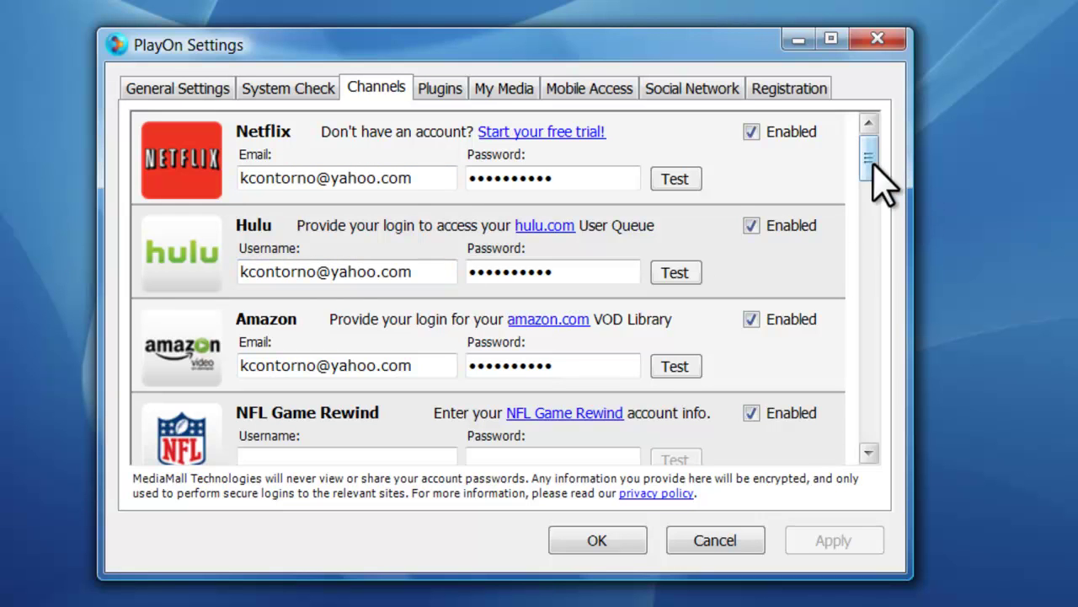
pyautogui.moveTo(865, 164); pyautogui.dragTo(871, 185)
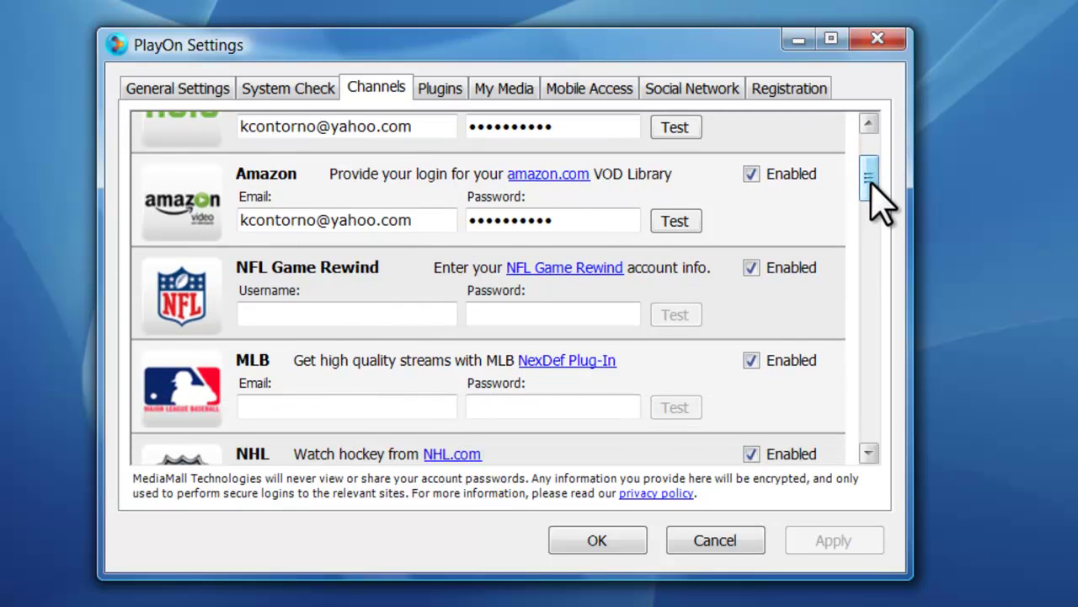
pyautogui.moveTo(872, 182); pyautogui.dragTo(873, 437)
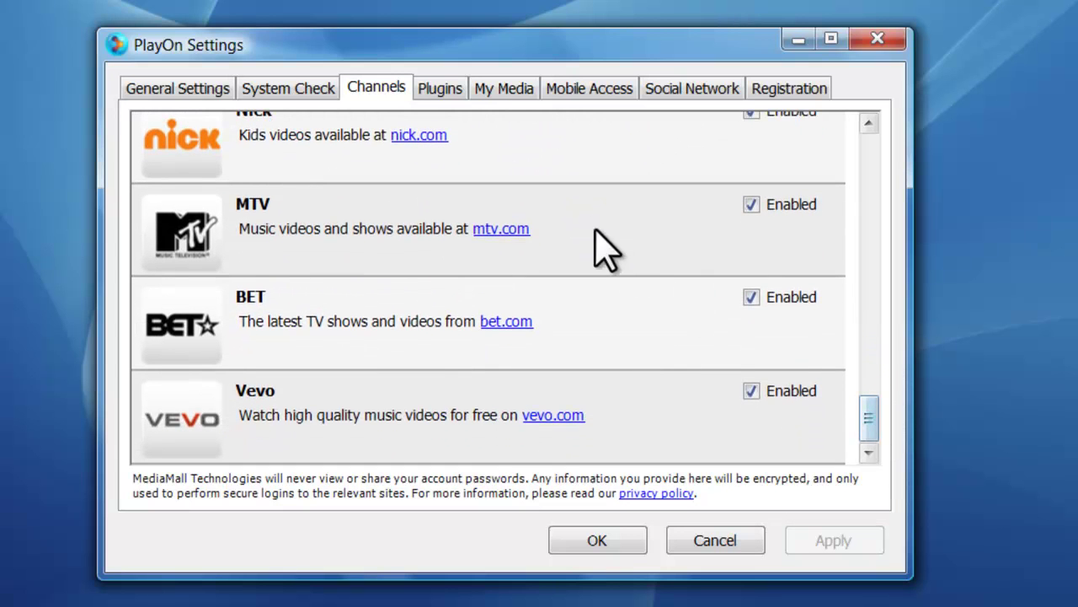
# Review the media folders shared with PlayOn devices and return to the plugin list
pyautogui.click(509, 90)
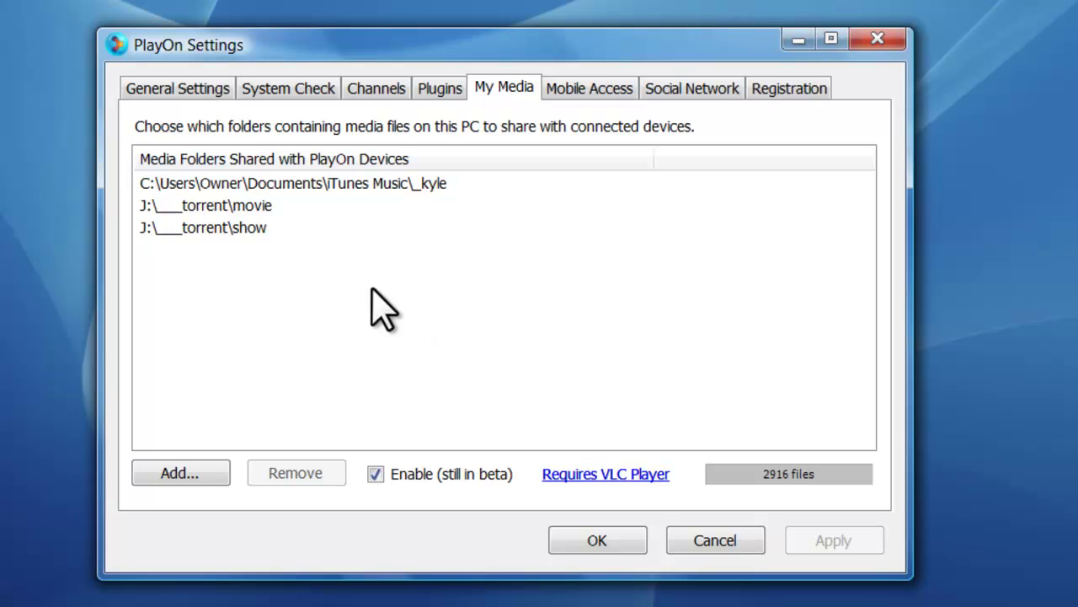
pyautogui.click(179, 474)
pyautogui.click(440, 93)
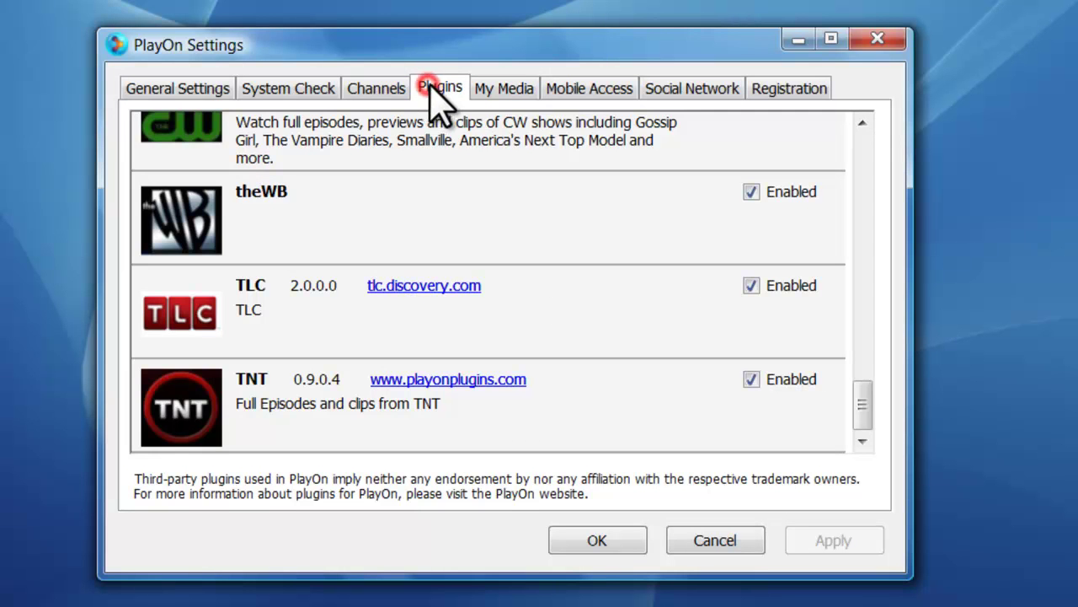
# Review the mobile access, social network, general and registration settings of PlayOn
pyautogui.click(574, 94)
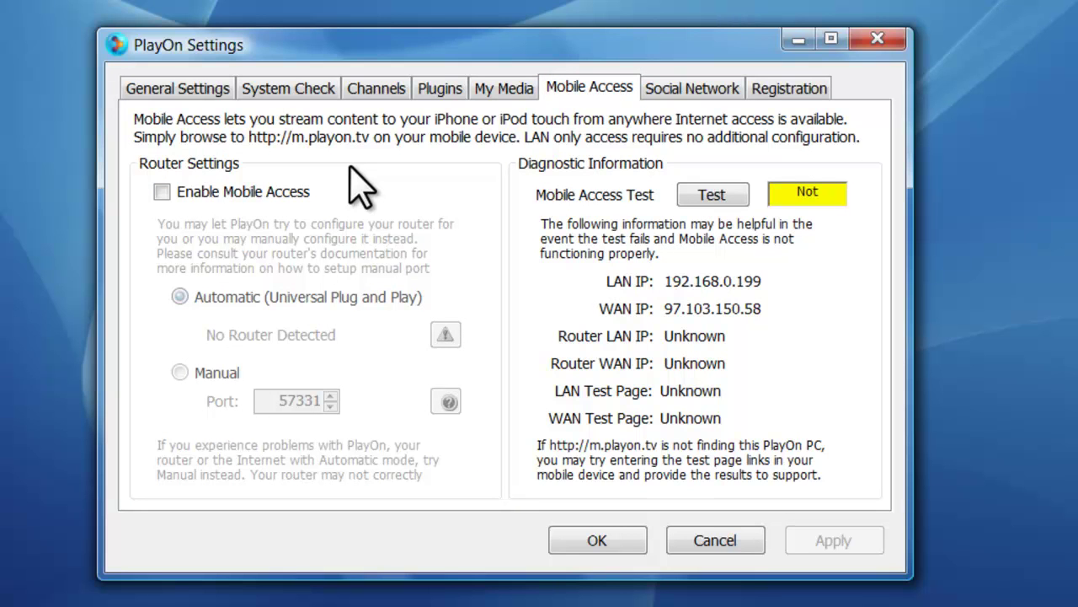
pyautogui.click(663, 93)
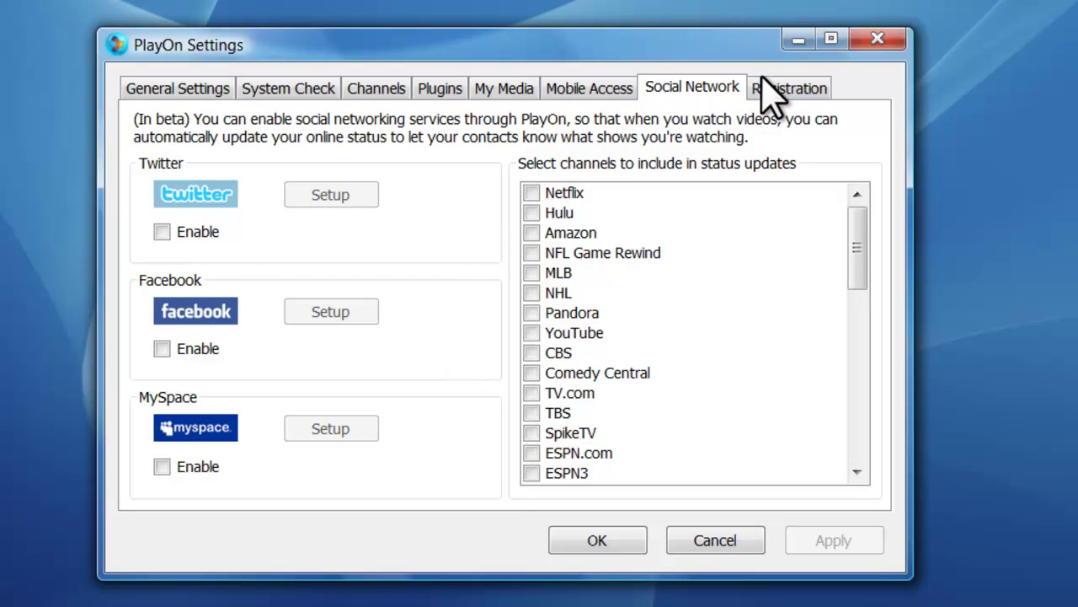
pyautogui.click(201, 90)
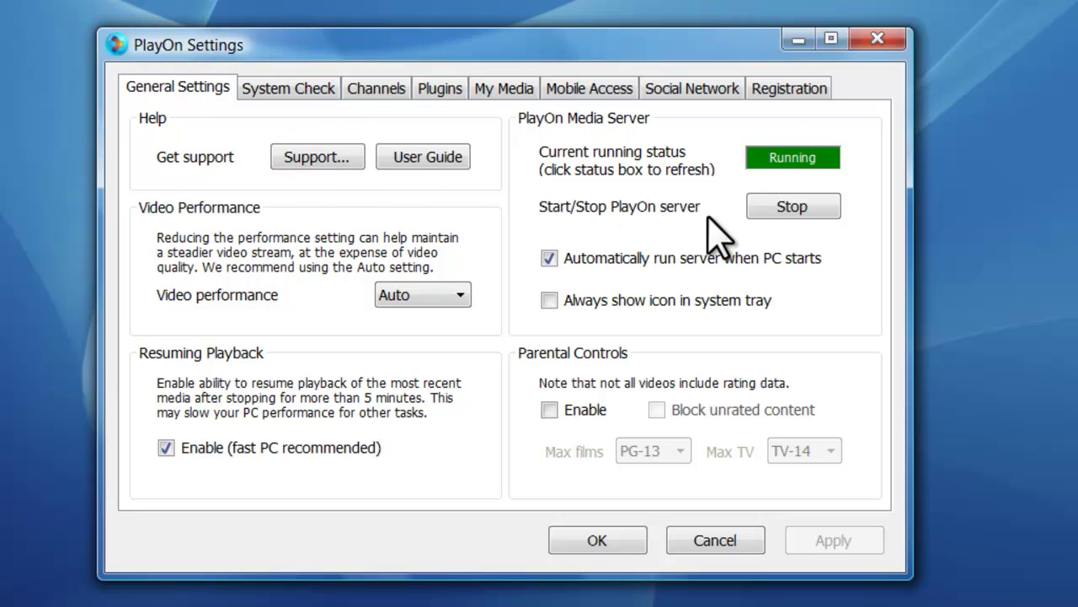
pyautogui.click(790, 93)
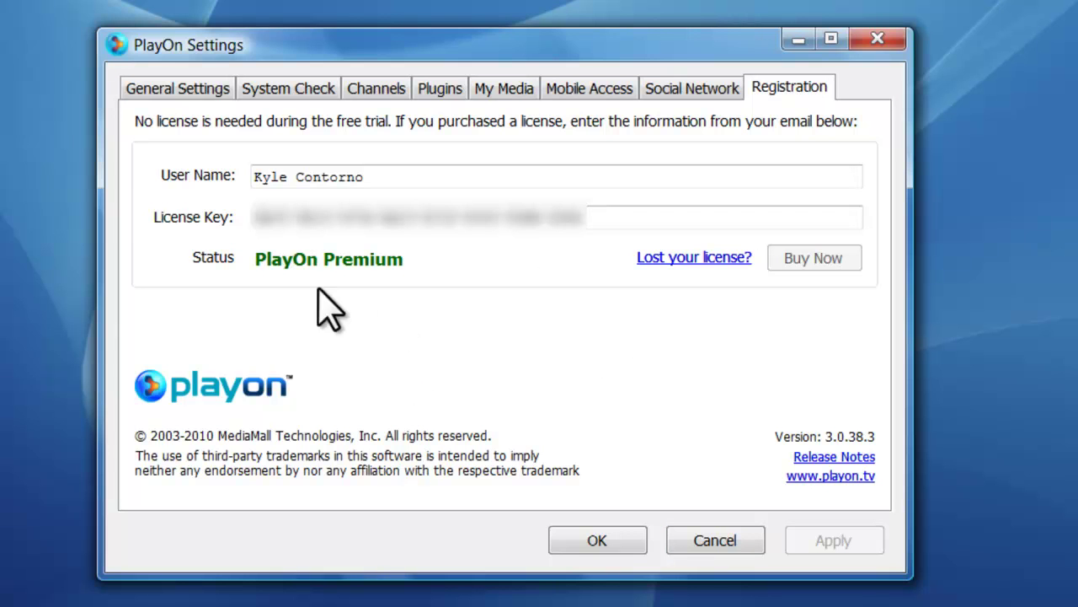
# Return to the general settings and minimize the PlayOn Settings window
pyautogui.click(688, 88)
pyautogui.click(199, 88)
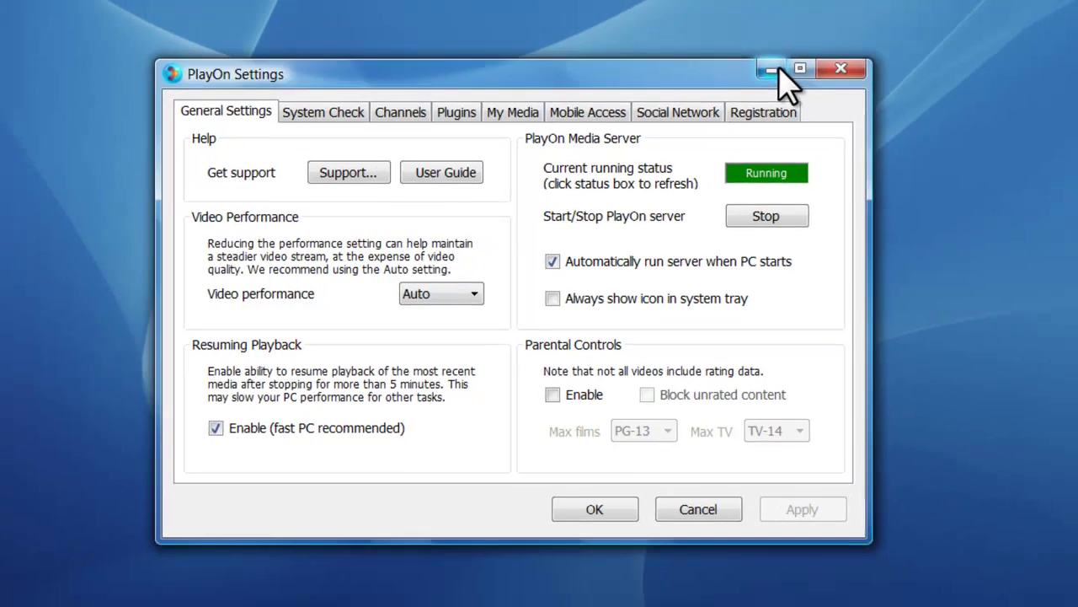
pyautogui.click(798, 39)
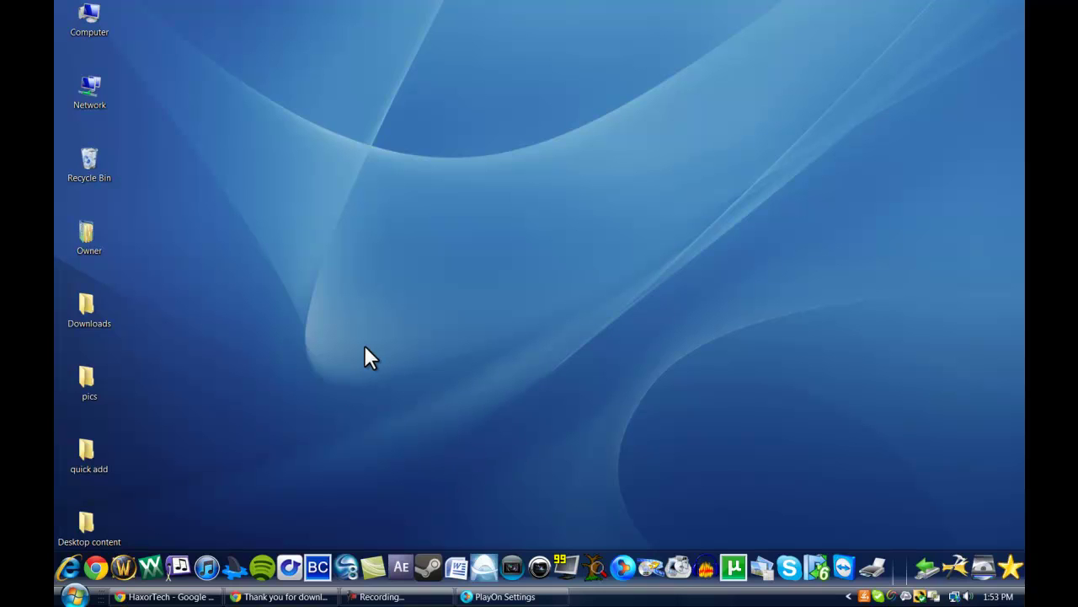